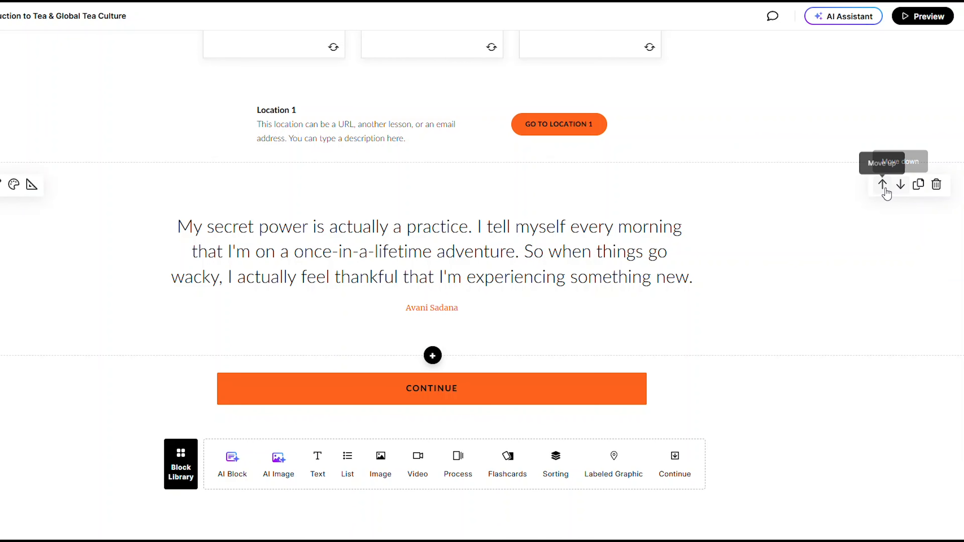
Move the quote block above the Location 1 button block and delete the Do's and Don'ts sorting block
{"action": "left_click", "coordinate": [883, 185]}
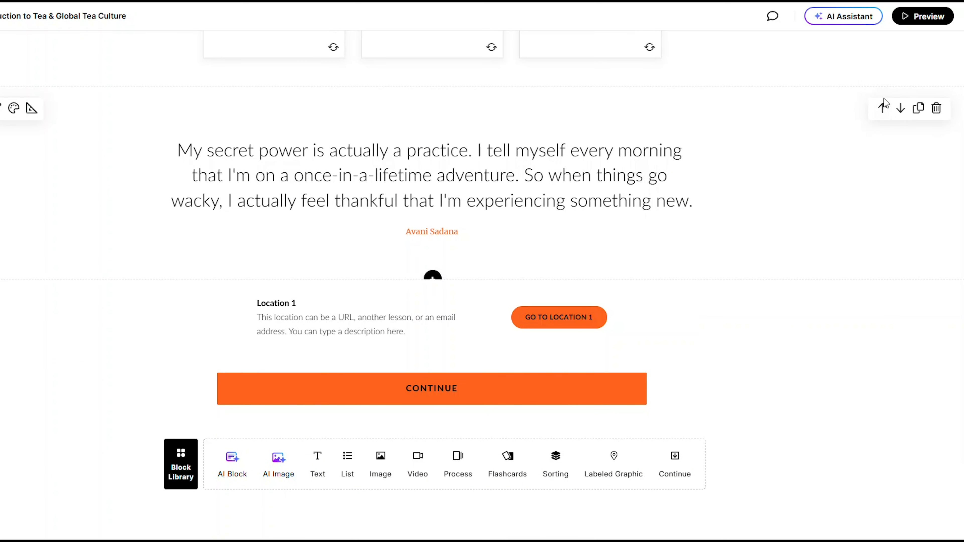
{"action": "left_click", "coordinate": [882, 108]}
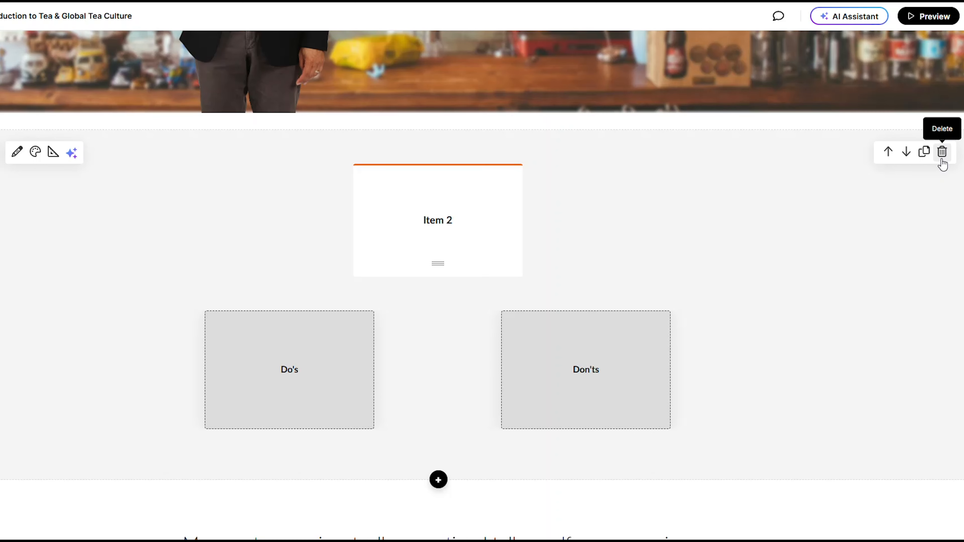
{"action": "left_click", "coordinate": [942, 152]}
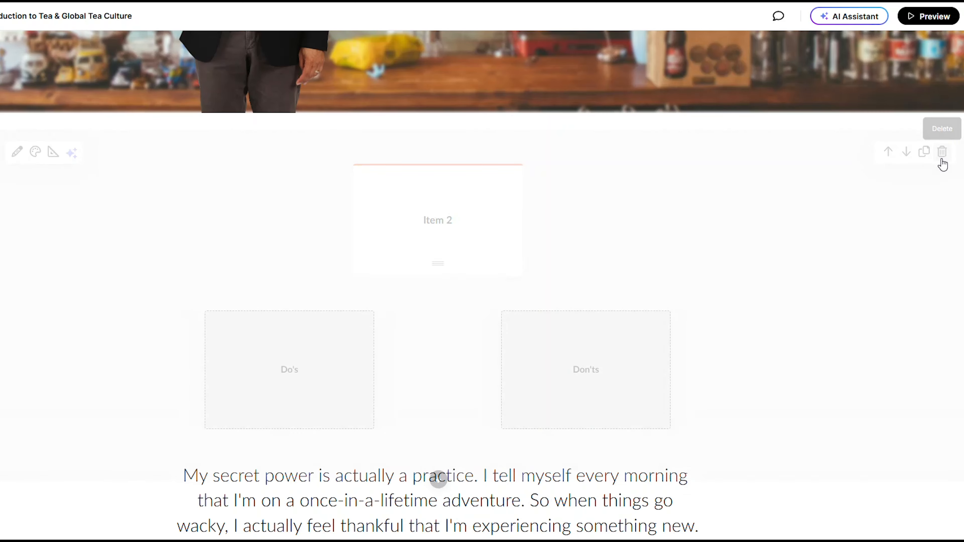
Duplicate the numbered list block describing the Camellia sinensis varieties
{"action": "scroll", "coordinate": [807, 233], "scroll_direction": "up", "scroll_amount": 10}
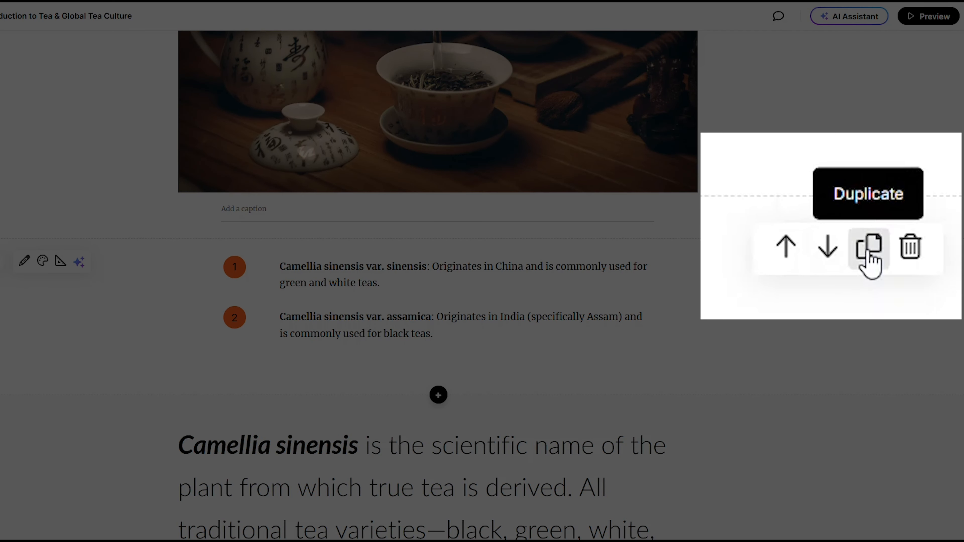
{"action": "left_click", "coordinate": [924, 261]}
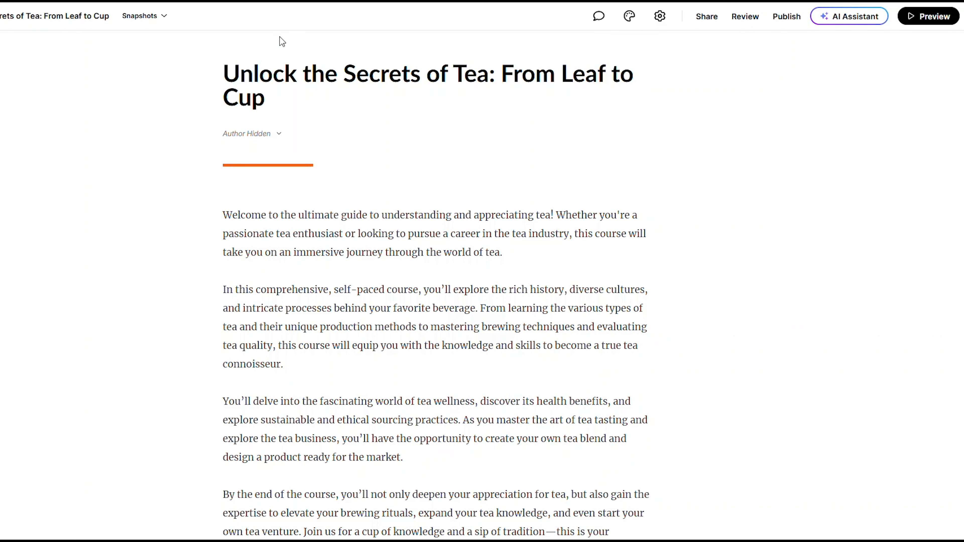
Try the preset theme colors from Sky to Basil and set a custom muted gray-green as the course's theme color
{"action": "left_click", "coordinate": [629, 17]}
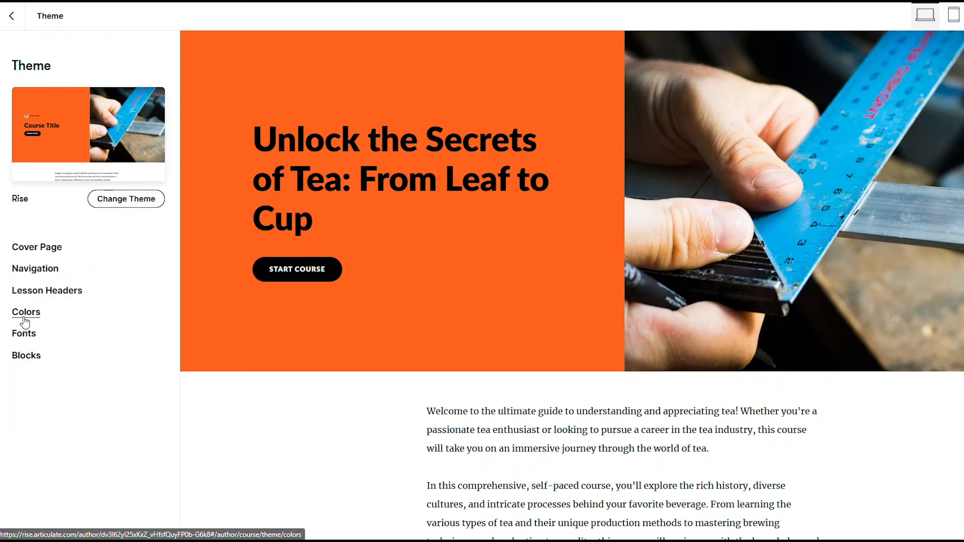
{"action": "left_click", "coordinate": [25, 318]}
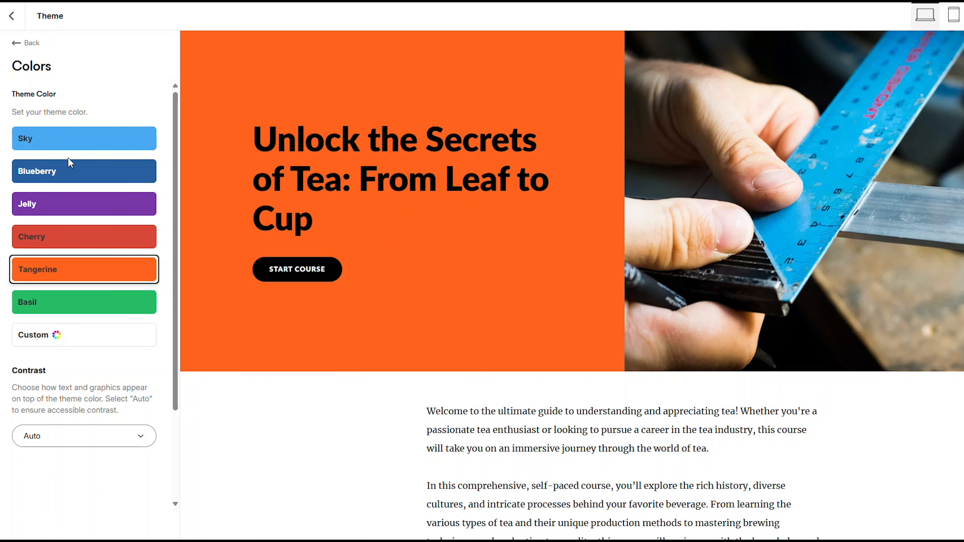
{"action": "left_click", "coordinate": [88, 144]}
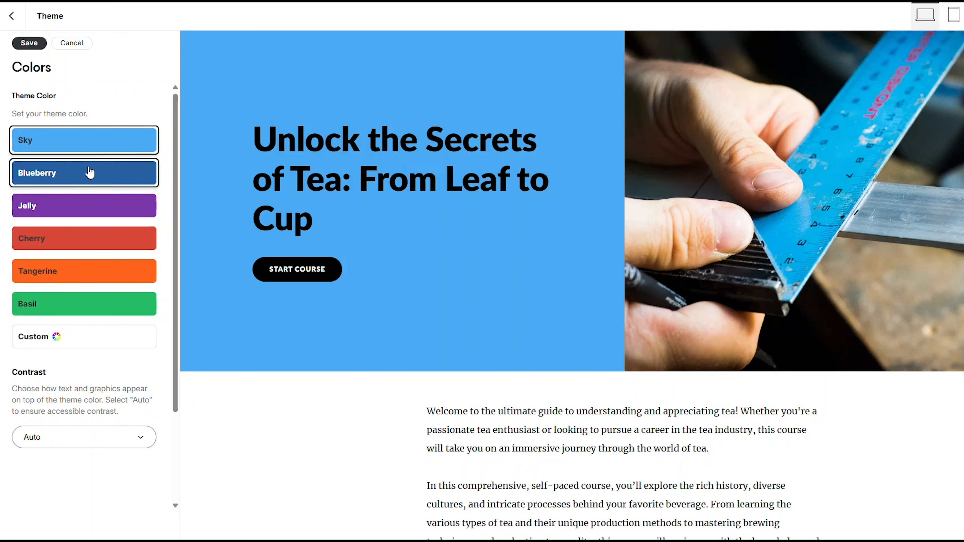
{"action": "left_click", "coordinate": [89, 172]}
{"action": "left_click", "coordinate": [87, 211]}
{"action": "left_click", "coordinate": [97, 247]}
{"action": "left_click", "coordinate": [97, 272]}
{"action": "left_click", "coordinate": [90, 305]}
{"action": "left_click", "coordinate": [84, 341]}
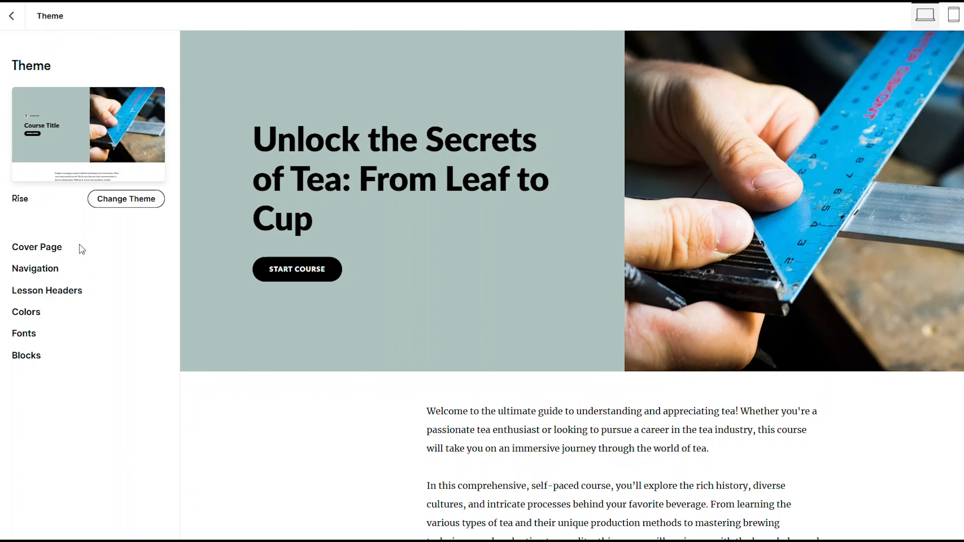
Replace the cover page's course image with a Content Library photo of a man reading and drinking from a cup
{"action": "left_click", "coordinate": [41, 249]}
{"action": "scroll", "coordinate": [41, 253], "scroll_direction": "down", "scroll_amount": 15}
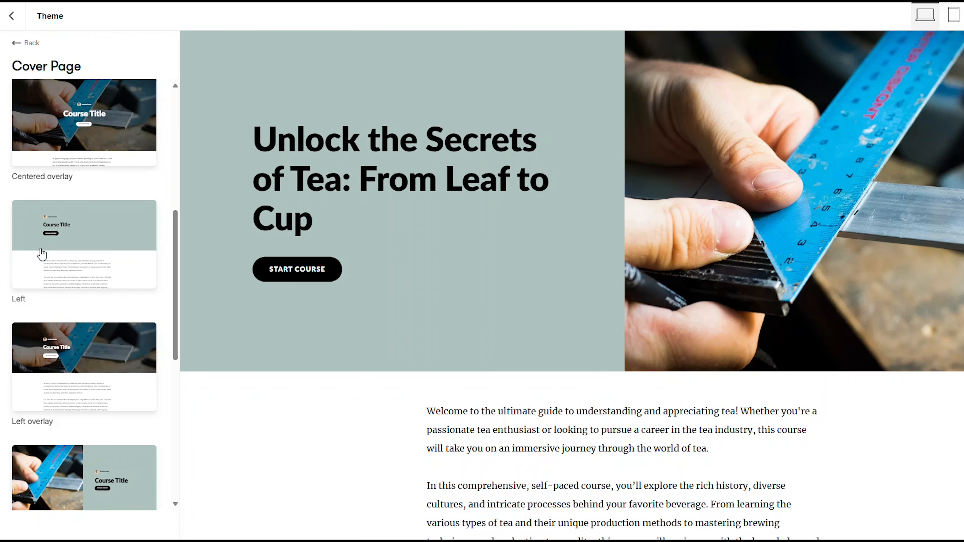
{"action": "scroll", "coordinate": [42, 253], "scroll_direction": "up", "scroll_amount": 15}
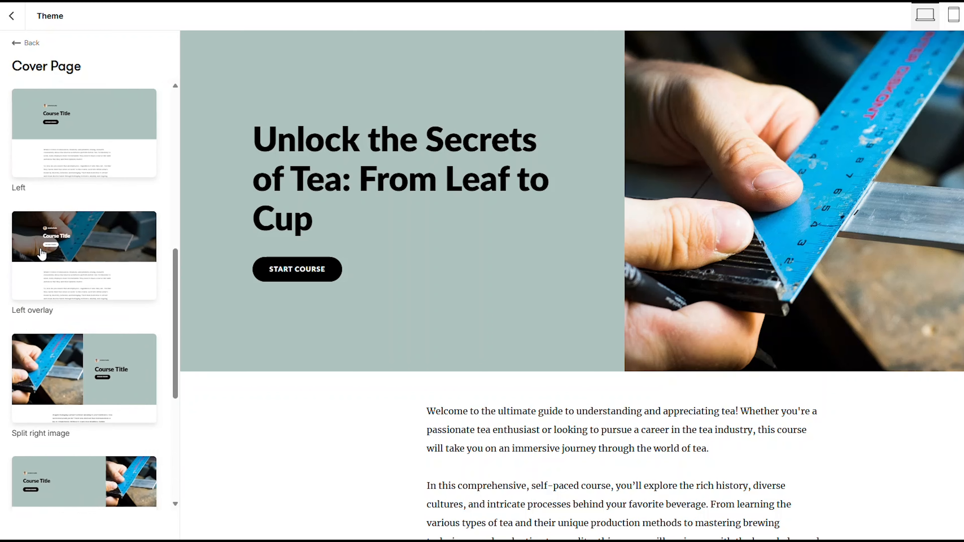
{"action": "left_click", "coordinate": [150, 114]}
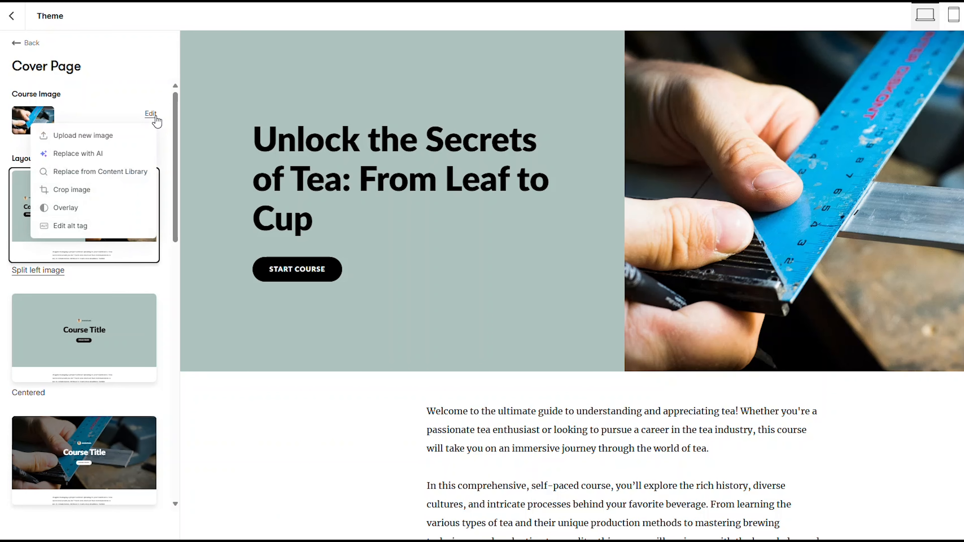
{"action": "left_click", "coordinate": [130, 174]}
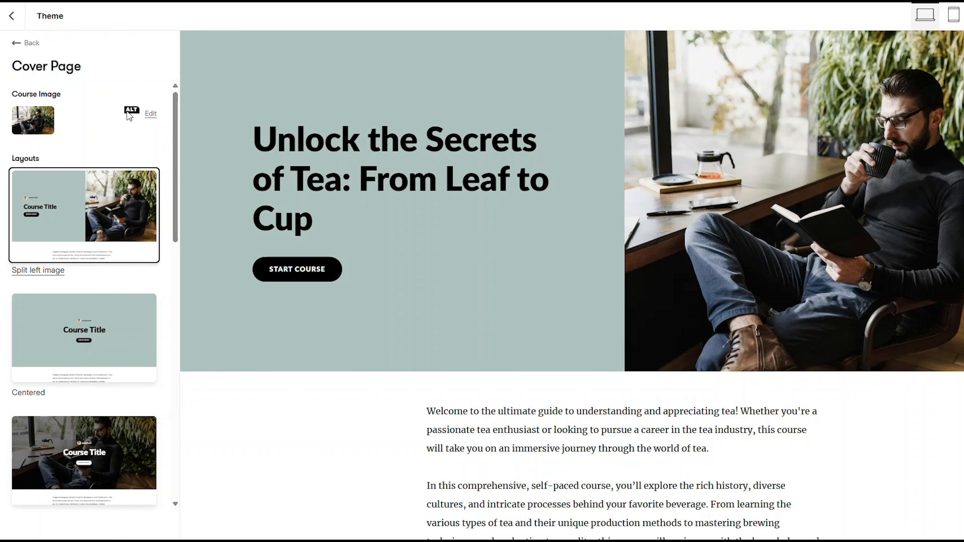
{"action": "left_click", "coordinate": [20, 41]}
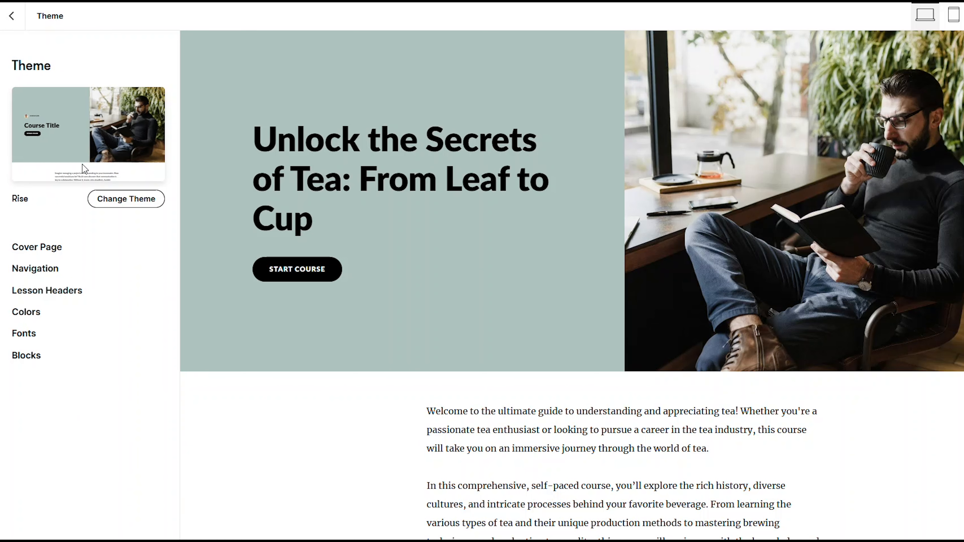
Switch the course navigation type to Overlay and try its Light, Gray and Dark styles
{"action": "left_click", "coordinate": [57, 271]}
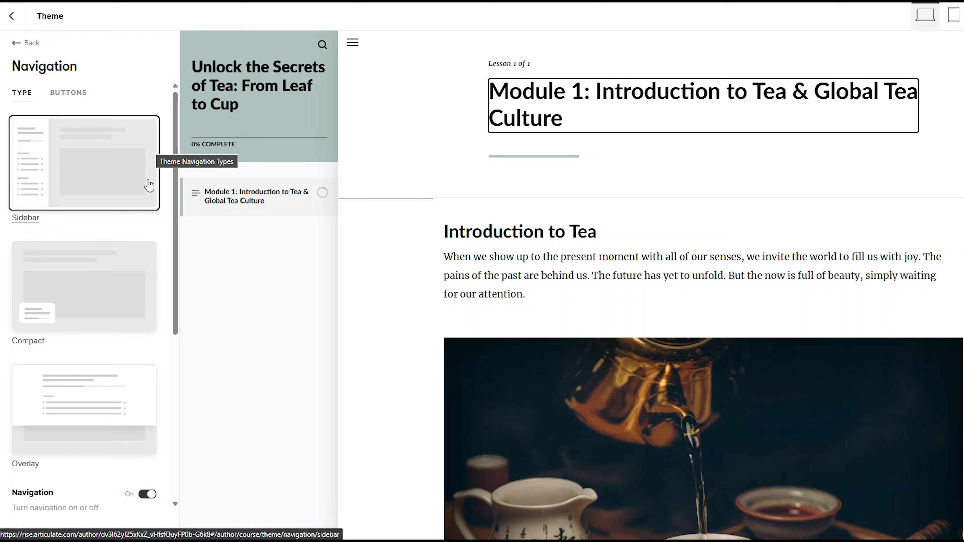
{"action": "left_click", "coordinate": [127, 280]}
{"action": "scroll", "coordinate": [118, 272], "scroll_direction": "up", "scroll_amount": 2}
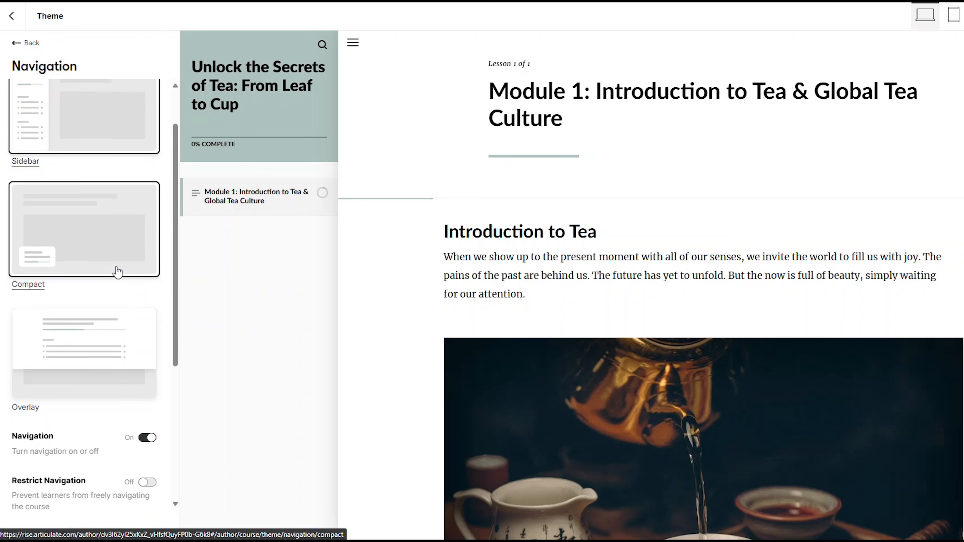
{"action": "left_click", "coordinate": [54, 308]}
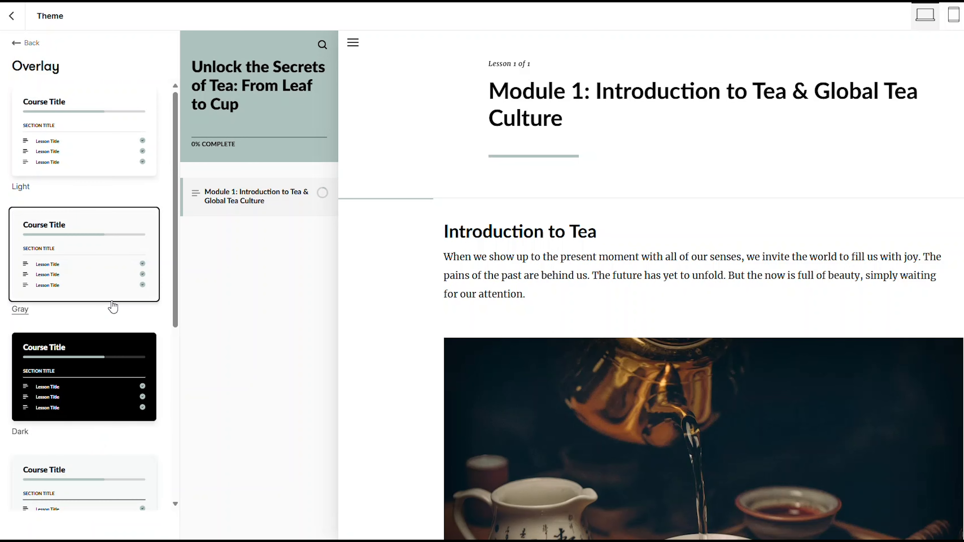
{"action": "left_click", "coordinate": [110, 164]}
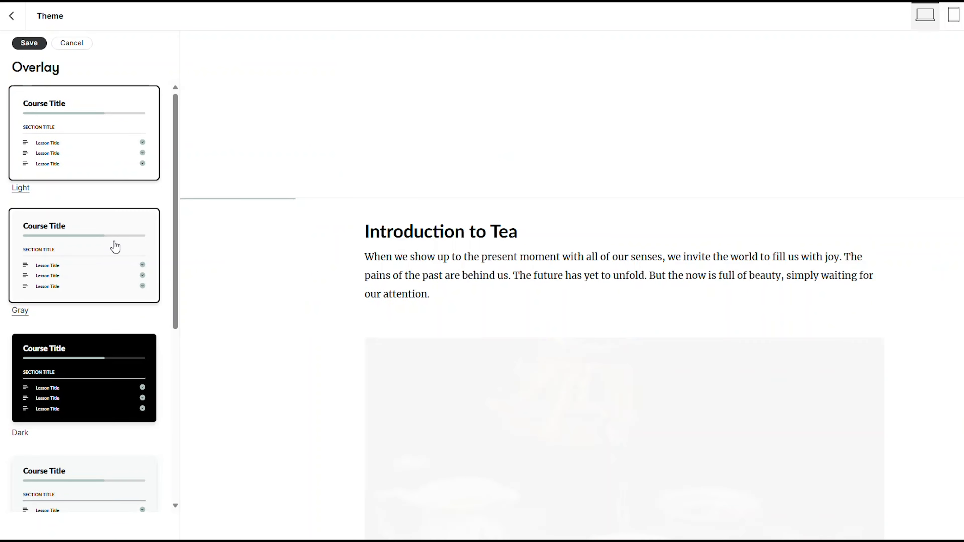
{"action": "left_click", "coordinate": [116, 253]}
{"action": "left_click", "coordinate": [119, 347]}
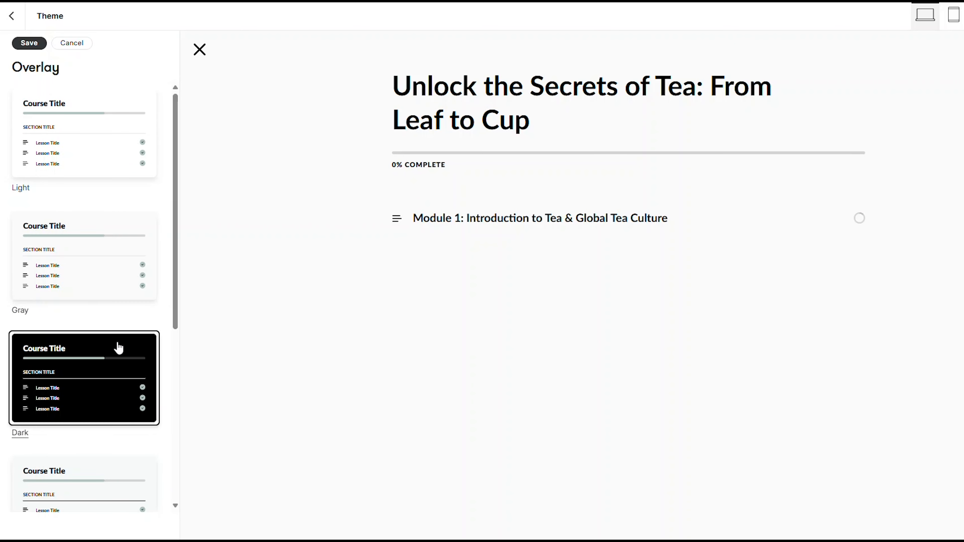
{"action": "scroll", "coordinate": [118, 346], "scroll_direction": "down", "scroll_amount": 5}
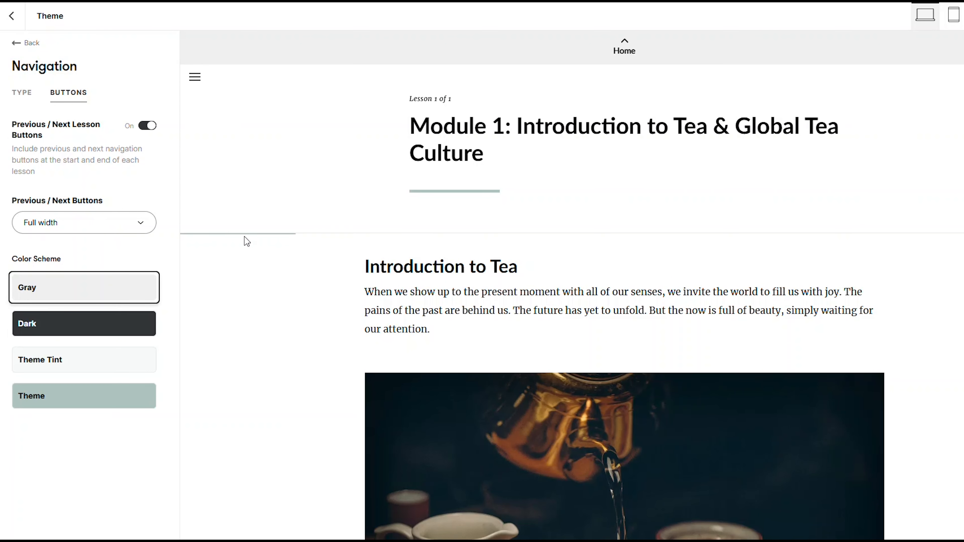
Check the lesson with its full-width navigation buttons and turn off Previous / Next Lesson Buttons
{"action": "scroll", "coordinate": [247, 241], "scroll_direction": "down", "scroll_amount": 8}
{"action": "scroll", "coordinate": [247, 242], "scroll_direction": "down", "scroll_amount": 15}
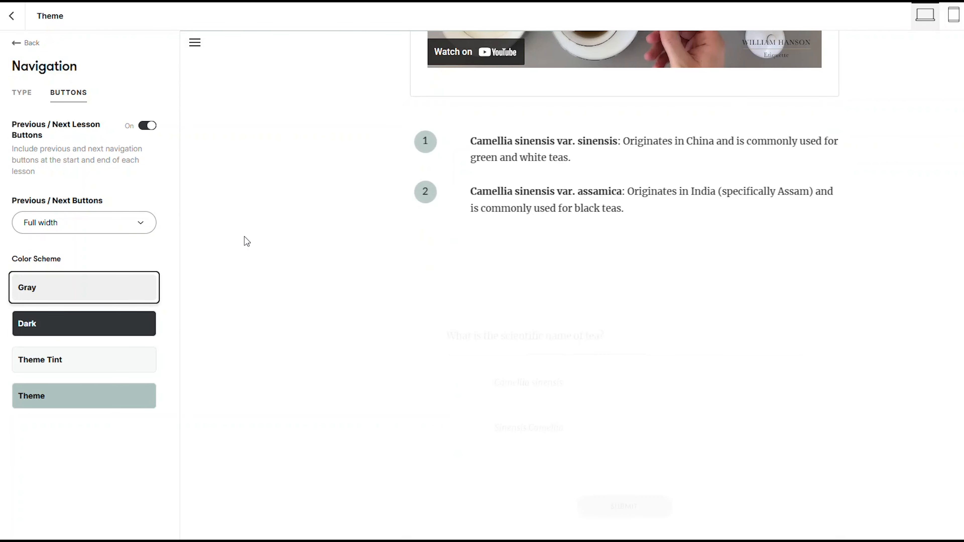
{"action": "left_click", "coordinate": [145, 127]}
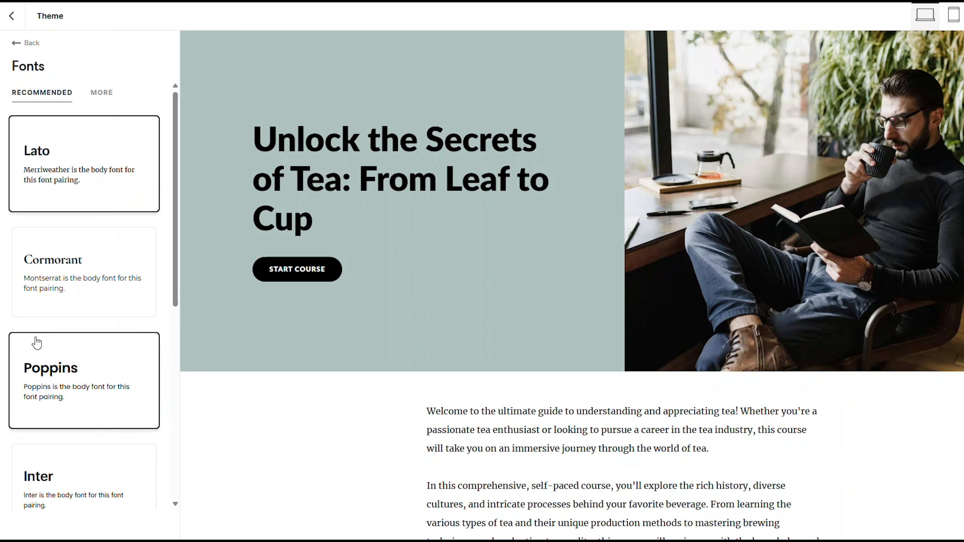
Browse the recommended font pairings and set the course fonts to Poppins
{"action": "scroll", "coordinate": [51, 312], "scroll_direction": "down", "scroll_amount": 5}
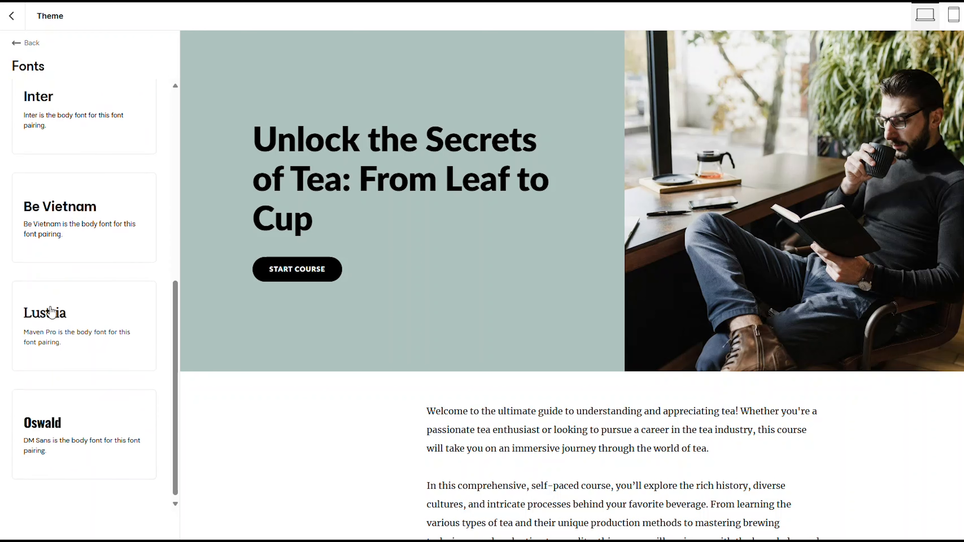
{"action": "scroll", "coordinate": [51, 312], "scroll_direction": "up", "scroll_amount": 2}
{"action": "scroll", "coordinate": [51, 312], "scroll_direction": "up", "scroll_amount": 2}
{"action": "left_click", "coordinate": [91, 258]}
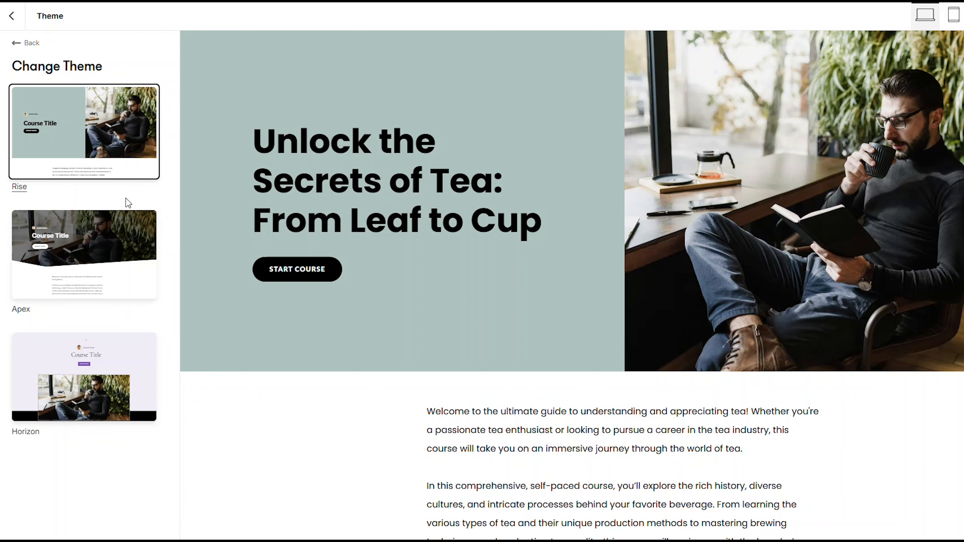
Compare the Apex and Horizon themes, then save Apex as the course theme
{"action": "left_click", "coordinate": [127, 228]}
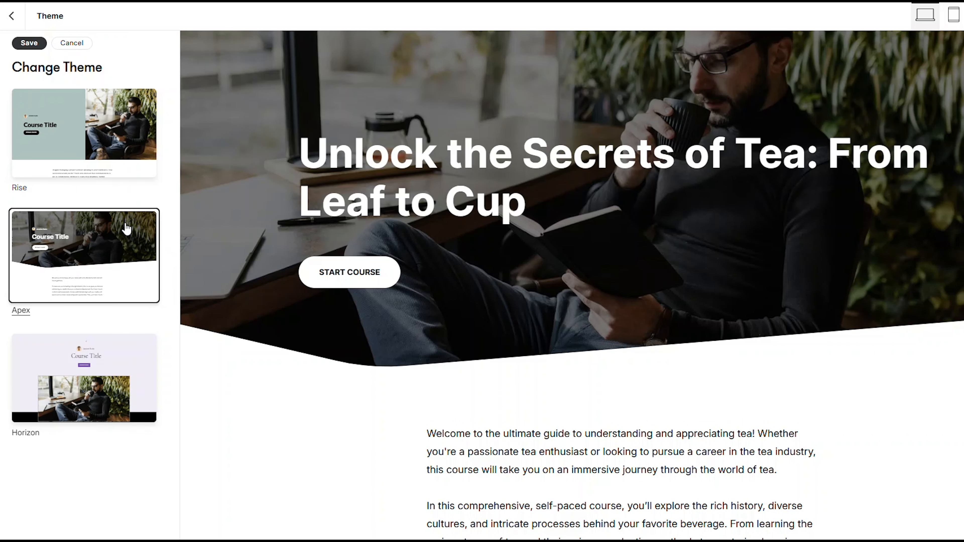
{"action": "left_click", "coordinate": [110, 368]}
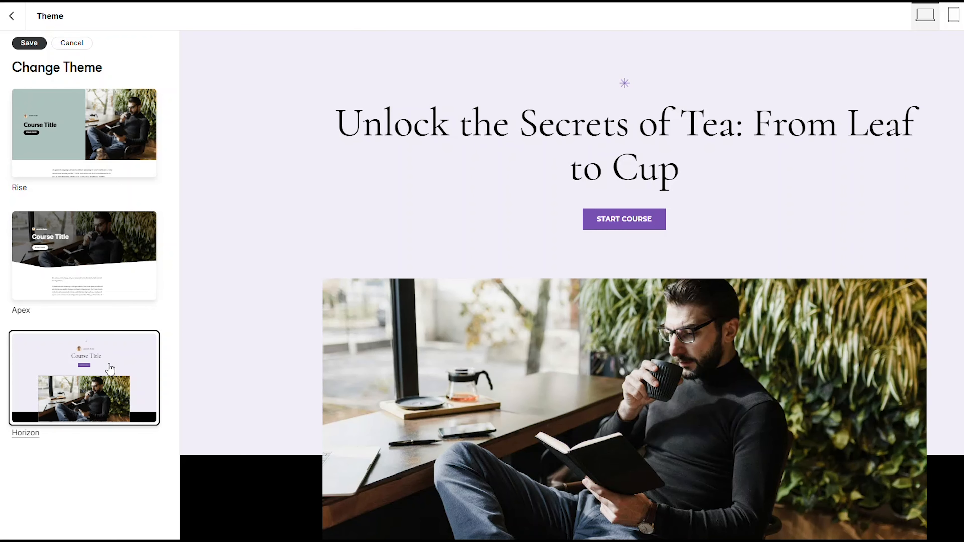
{"action": "left_click", "coordinate": [137, 258]}
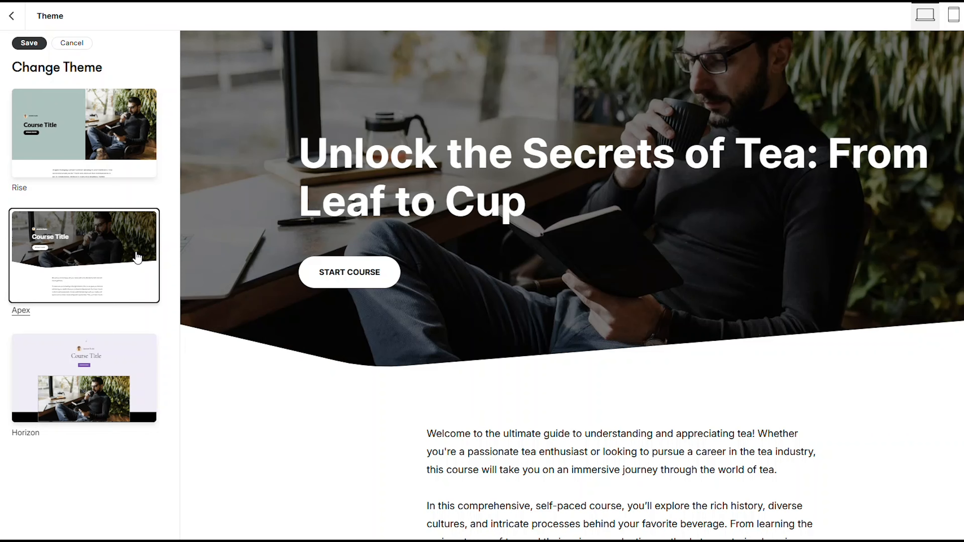
{"action": "left_click", "coordinate": [30, 42]}
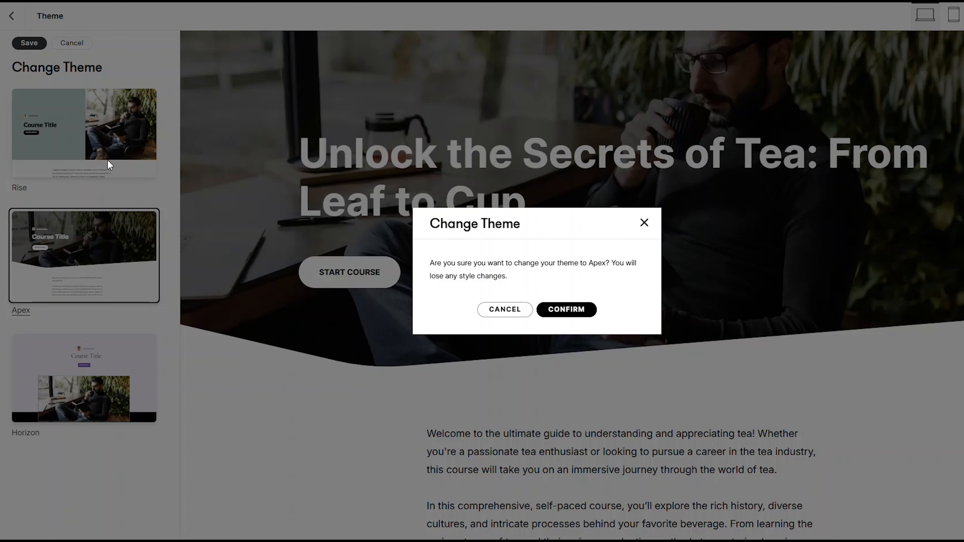
{"action": "left_click", "coordinate": [565, 310]}
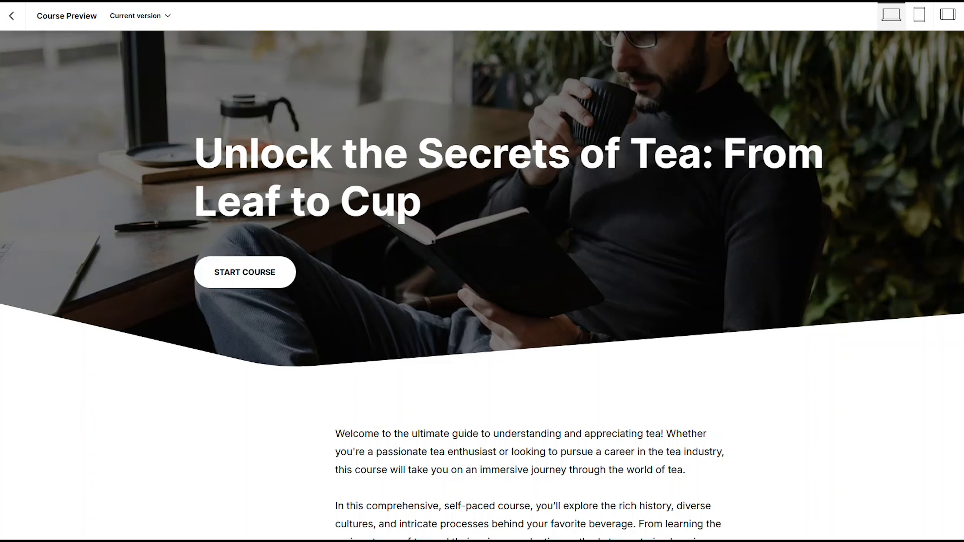
Review the cover page in the course preview, start the course and look through the Module 1 lesson
{"action": "scroll", "coordinate": [482, 286], "scroll_direction": "down", "scroll_amount": 2}
{"action": "scroll", "coordinate": [482, 286], "scroll_direction": "down", "scroll_amount": 6}
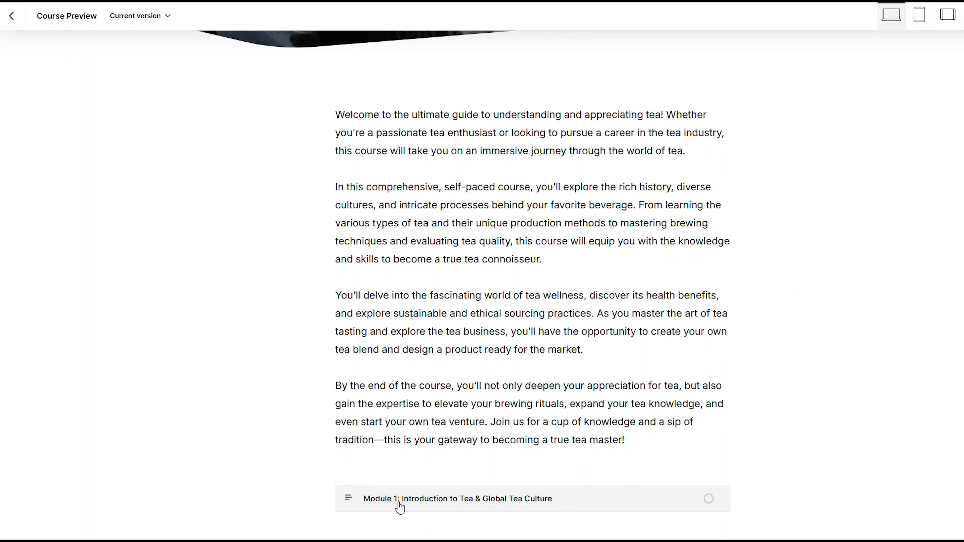
{"action": "scroll", "coordinate": [816, 439], "scroll_direction": "up", "scroll_amount": 7}
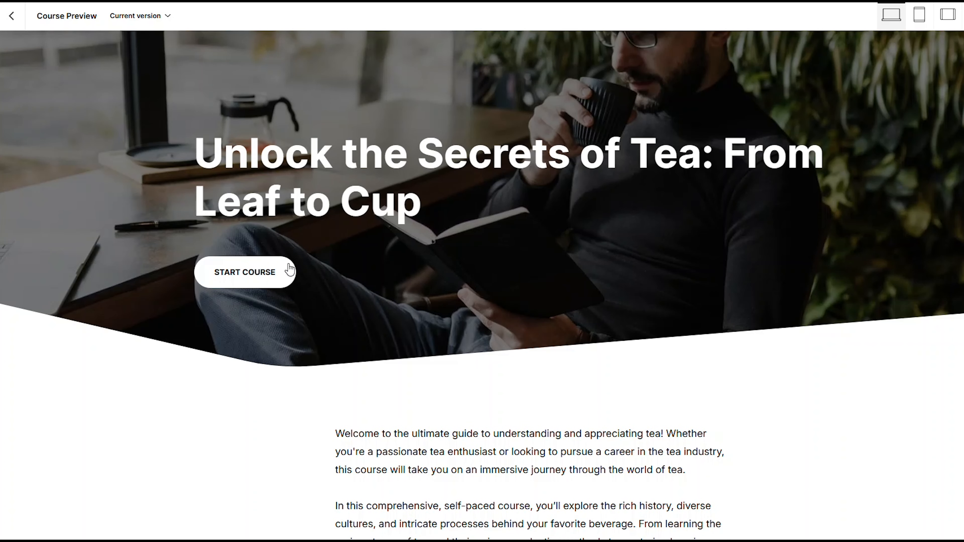
{"action": "left_click", "coordinate": [269, 274]}
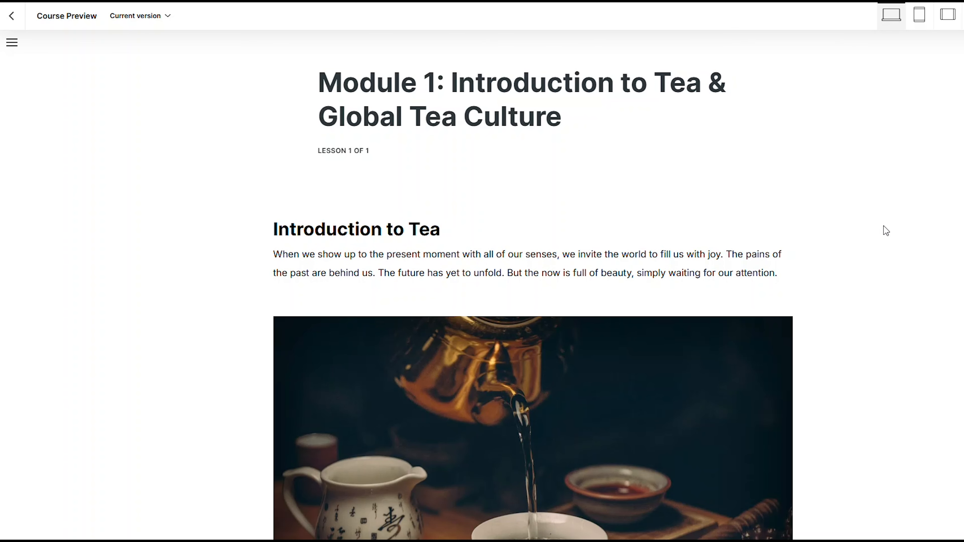
{"action": "scroll", "coordinate": [873, 237], "scroll_direction": "down", "scroll_amount": 7}
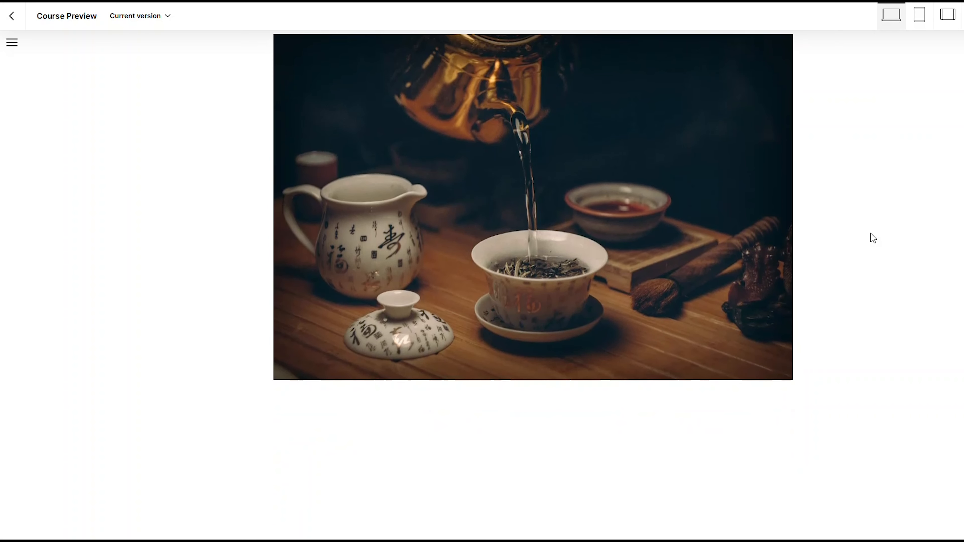
{"action": "scroll", "coordinate": [873, 238], "scroll_direction": "down", "scroll_amount": 3}
{"action": "scroll", "coordinate": [873, 238], "scroll_direction": "down", "scroll_amount": 10}
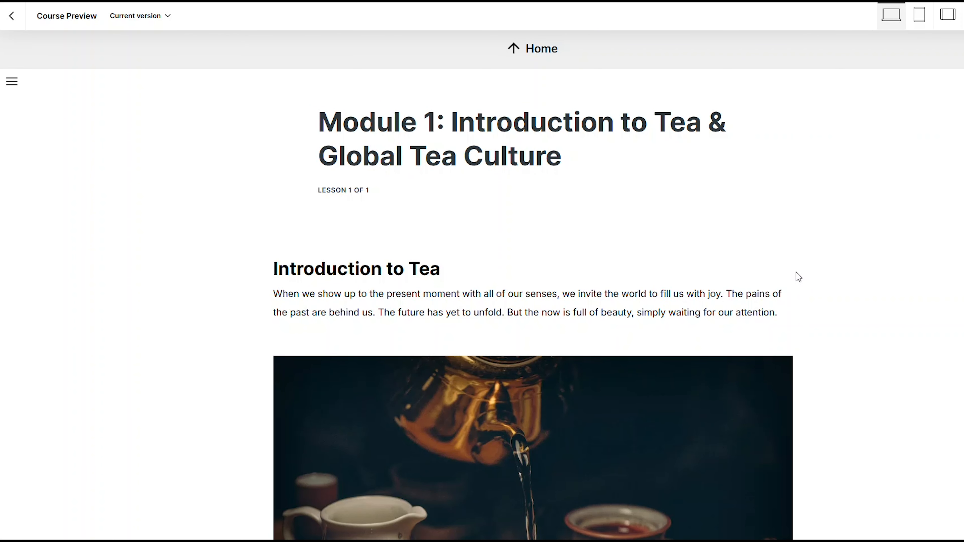
{"action": "scroll", "coordinate": [799, 277], "scroll_direction": "down", "scroll_amount": 3}
{"action": "scroll", "coordinate": [798, 278], "scroll_direction": "up", "scroll_amount": 2}
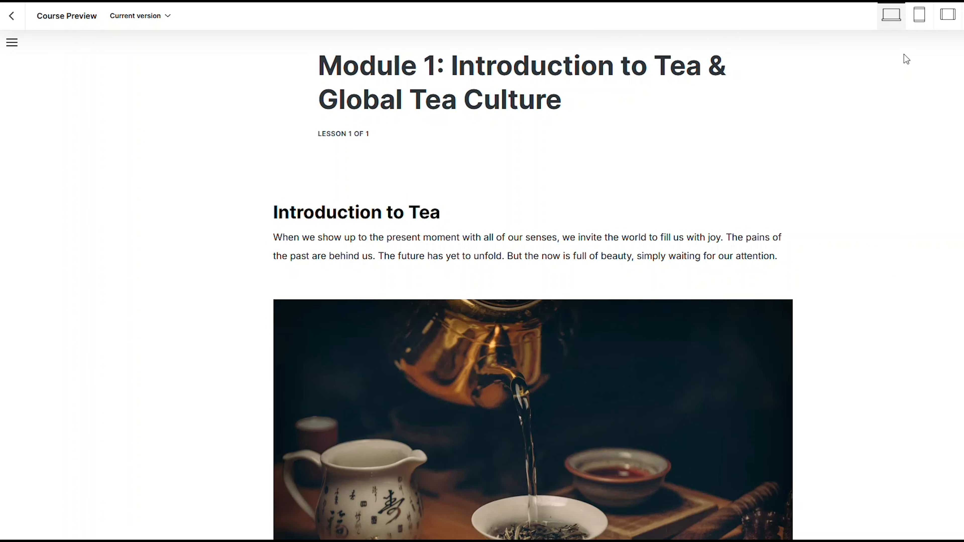
Preview the Module 1 lesson in the tablet and mobile layouts and look through its content on the phone screen
{"action": "left_click", "coordinate": [925, 23]}
{"action": "left_click", "coordinate": [947, 15]}
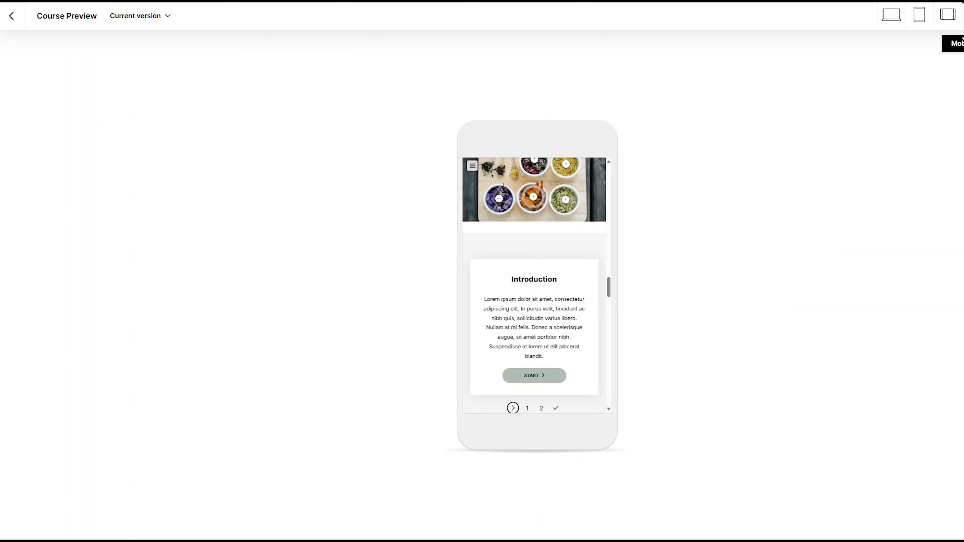
{"action": "left_click_drag", "start_coordinate": [609, 288], "coordinate": [615, 192]}
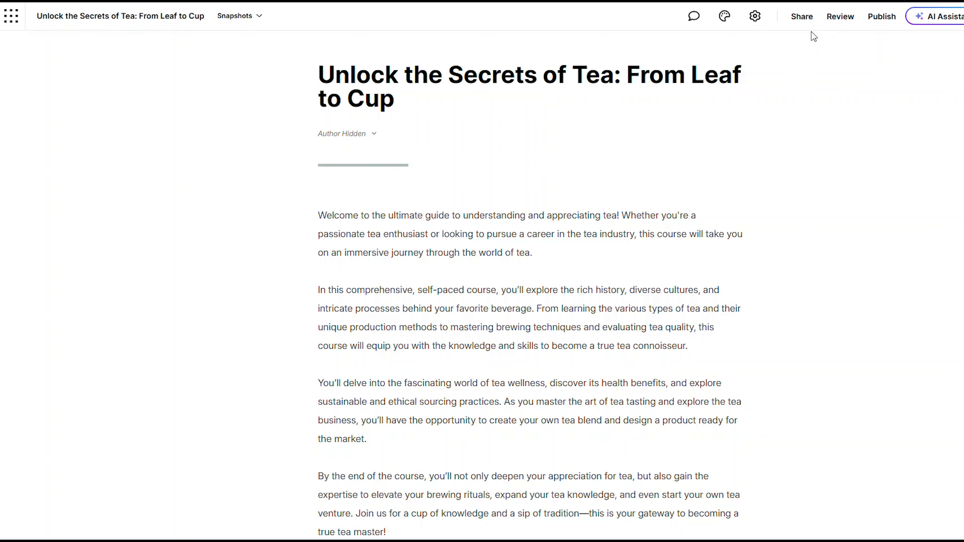
Reveal the course's shareable preview link, and fill in a saved e-mail address as a new collaborator in the collaborator settings
{"action": "left_click", "coordinate": [802, 17]}
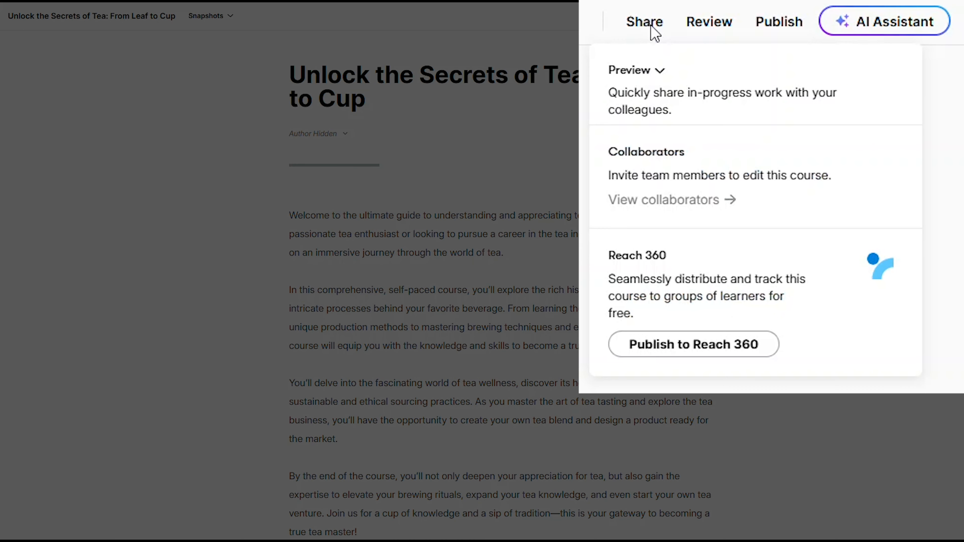
{"action": "left_click", "coordinate": [661, 71]}
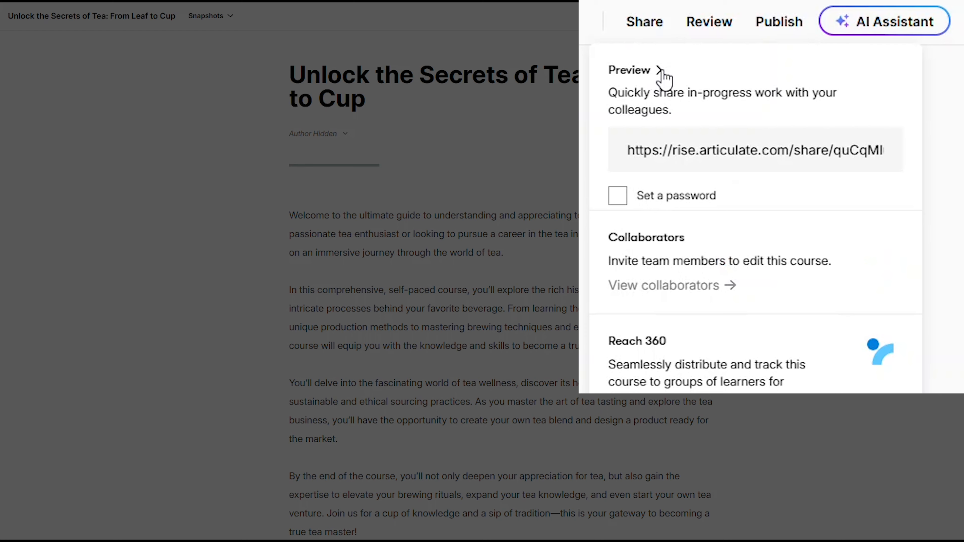
{"action": "left_click", "coordinate": [672, 285]}
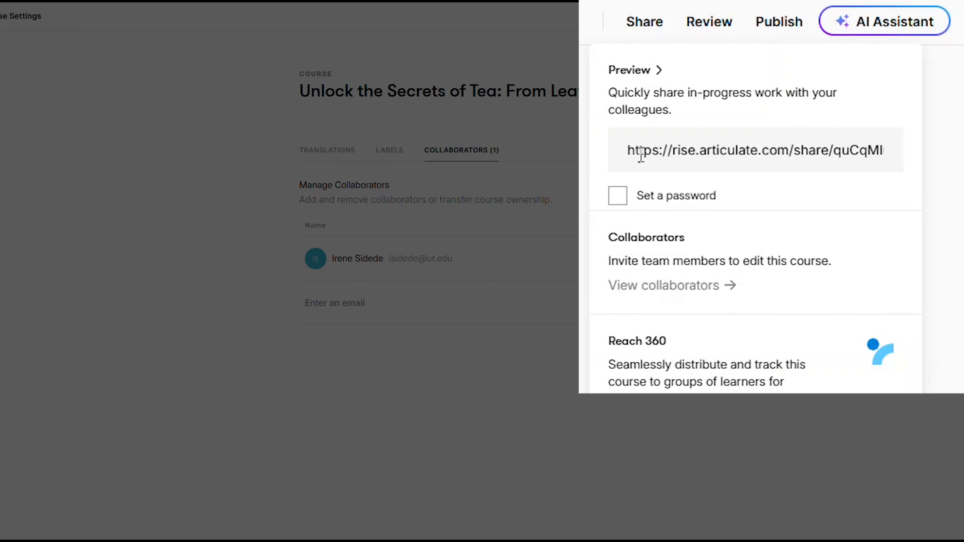
{"action": "left_click", "coordinate": [331, 308]}
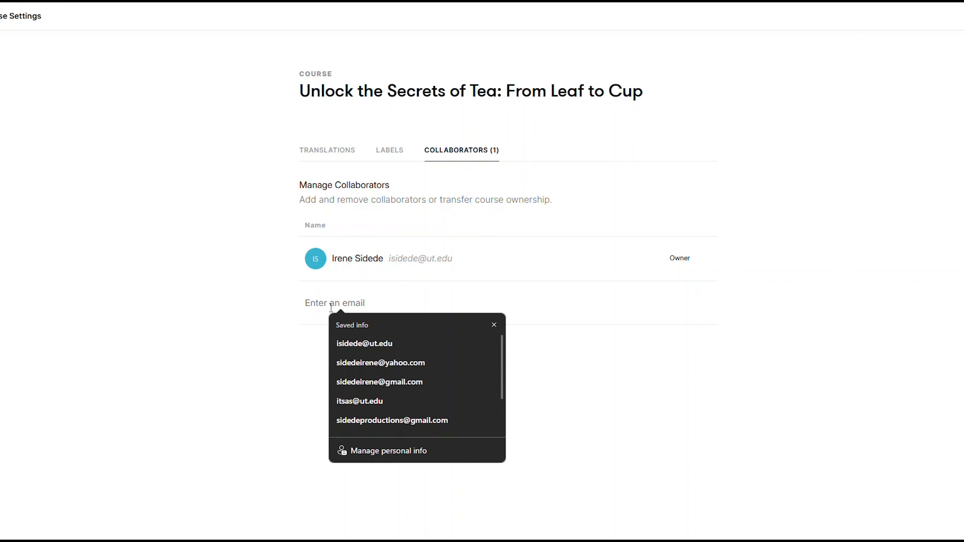
{"action": "left_click", "coordinate": [407, 362]}
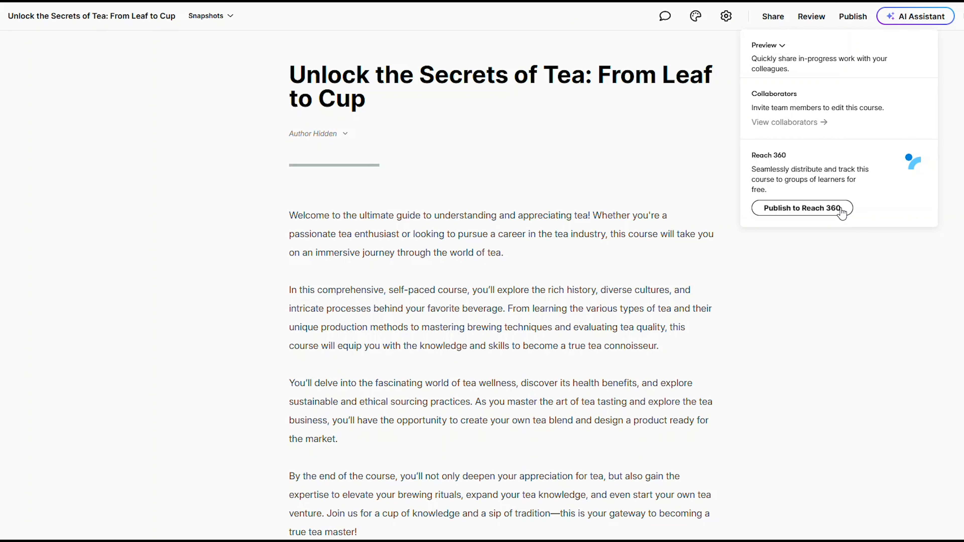
Cancel publishing to Review 360 and open the course's LMS publish settings
{"action": "left_click", "coordinate": [840, 209]}
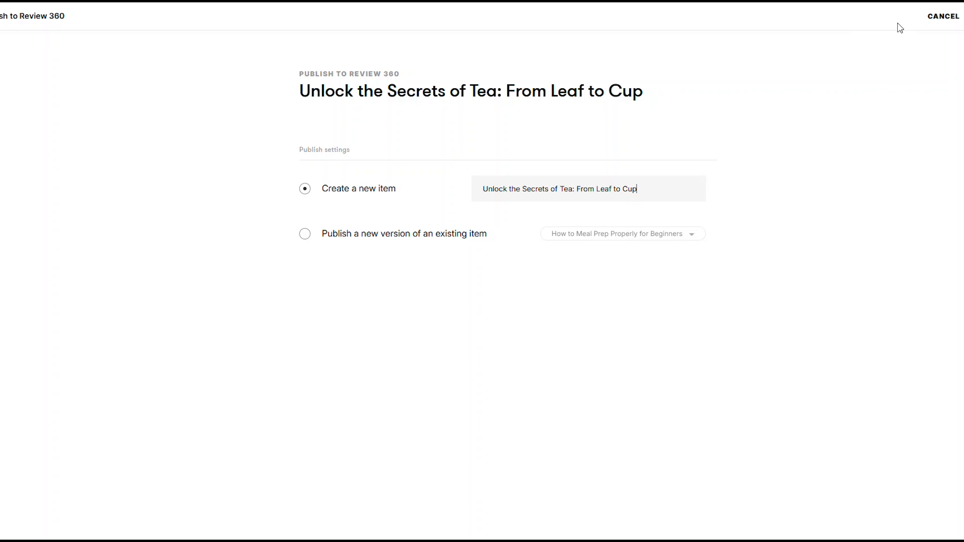
{"action": "left_click", "coordinate": [939, 18]}
{"action": "left_click", "coordinate": [853, 16]}
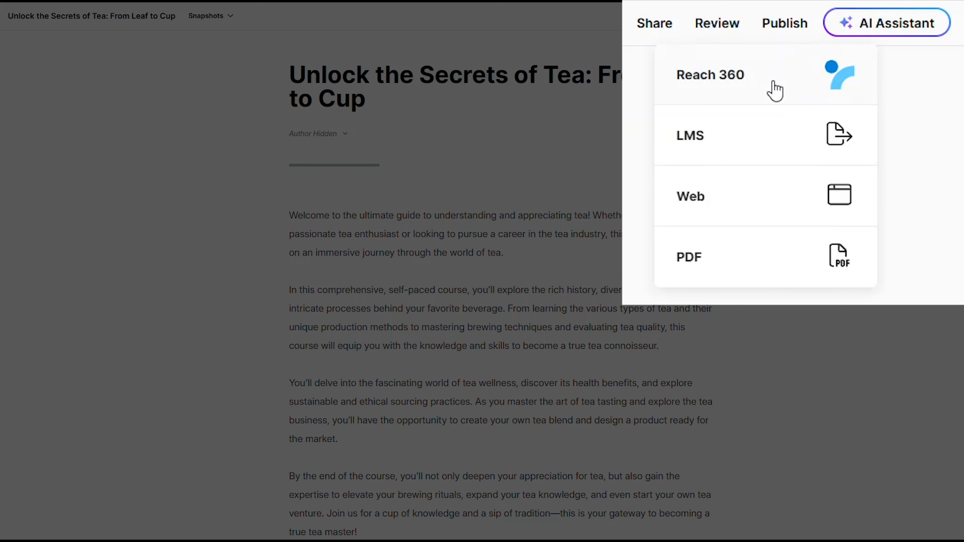
{"action": "left_click", "coordinate": [718, 145]}
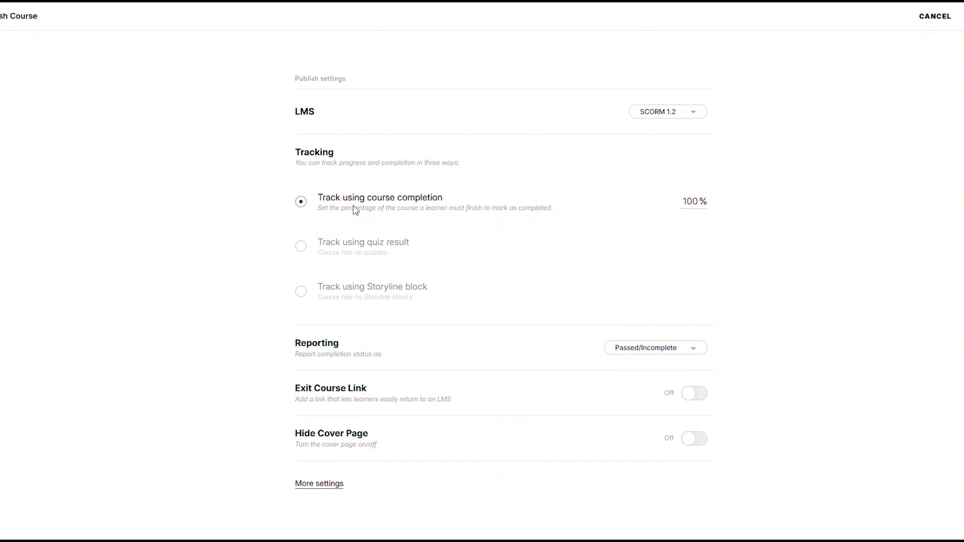